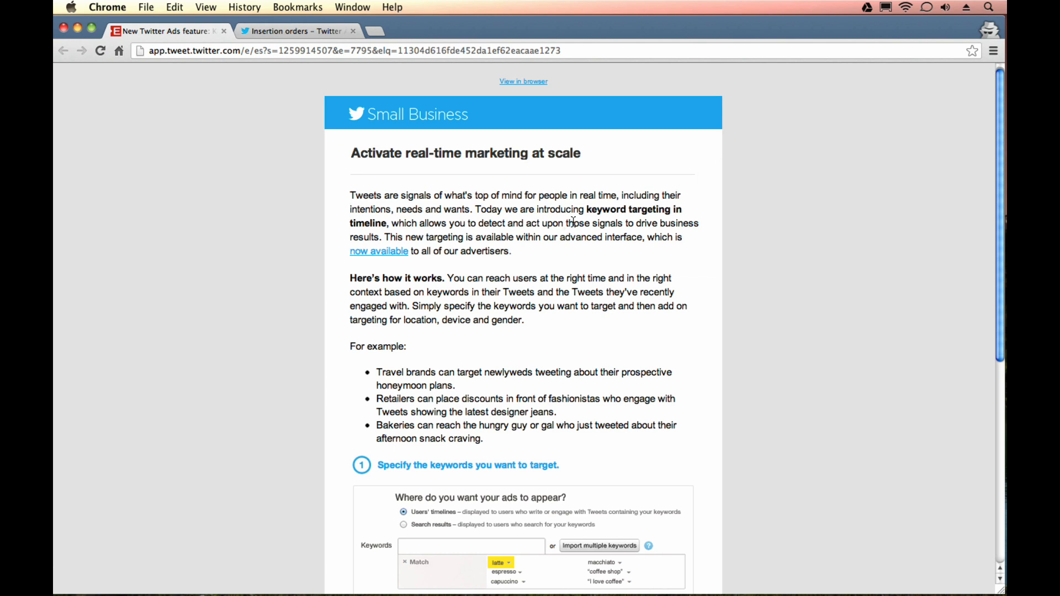
# Read the Twitter Small Business announcement about keyword targeting in timeline, including its sender address, keyword setup example and Promoted Tweet illustration.
pyautogui.moveTo(587, 210); pyautogui.dragTo(386, 224)
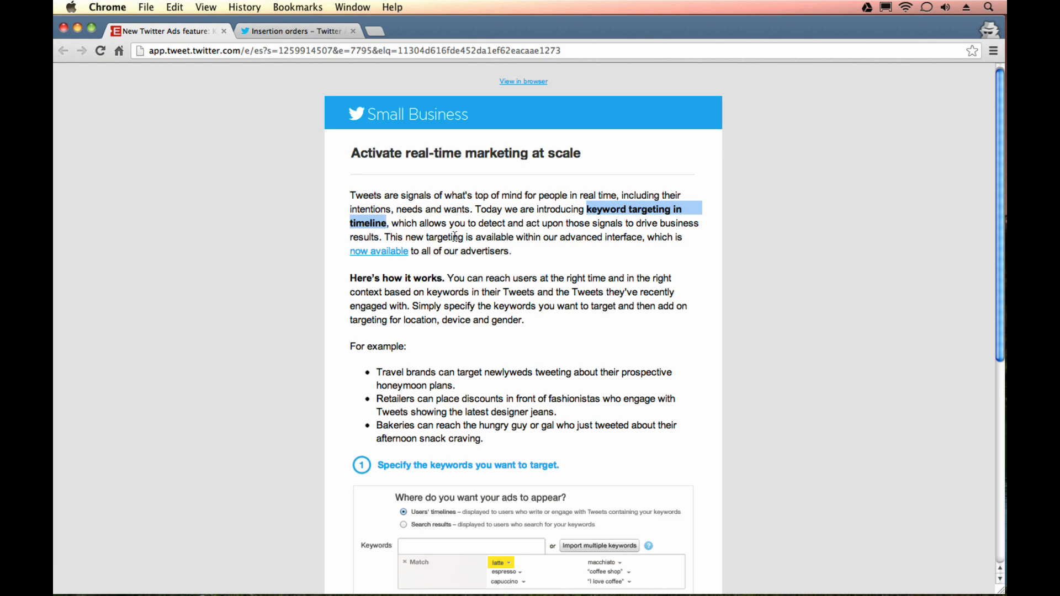
pyautogui.click(521, 250)
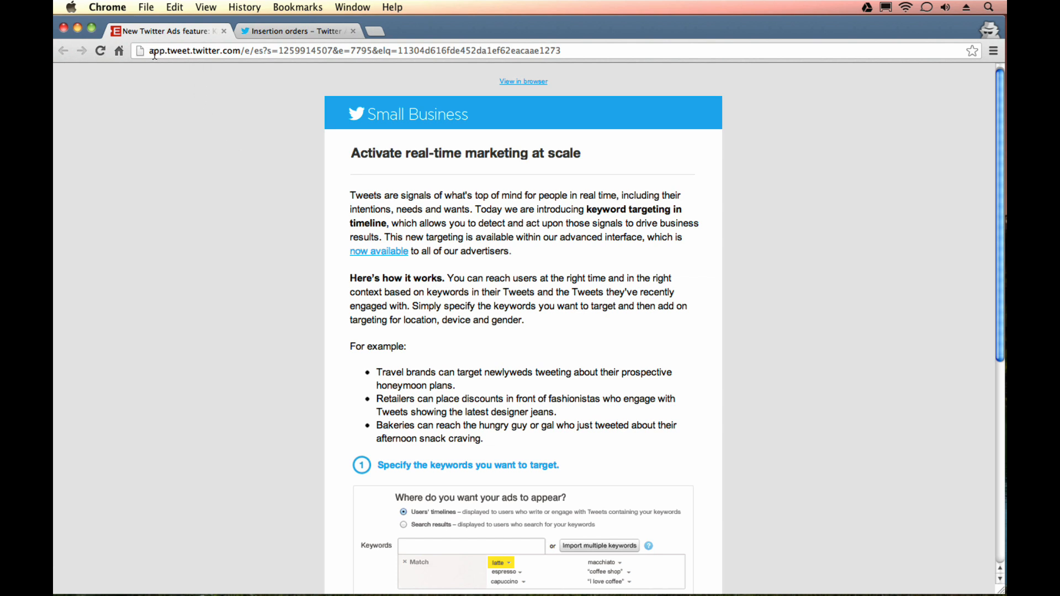
pyautogui.moveTo(151, 53); pyautogui.dragTo(239, 56)
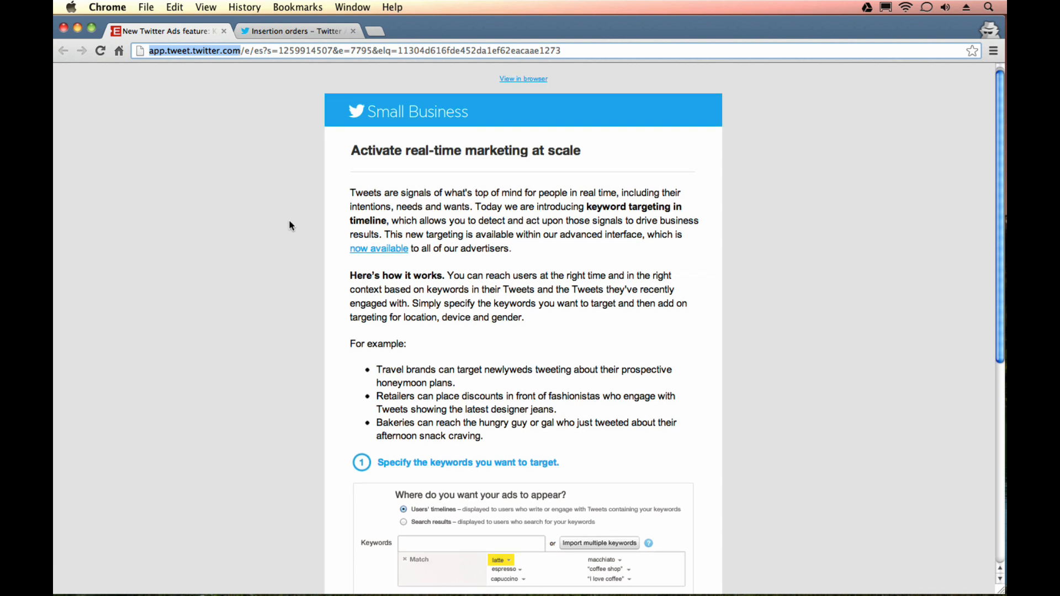
pyautogui.scroll(-2, 293, 232)
pyautogui.scroll(-1, 301, 257)
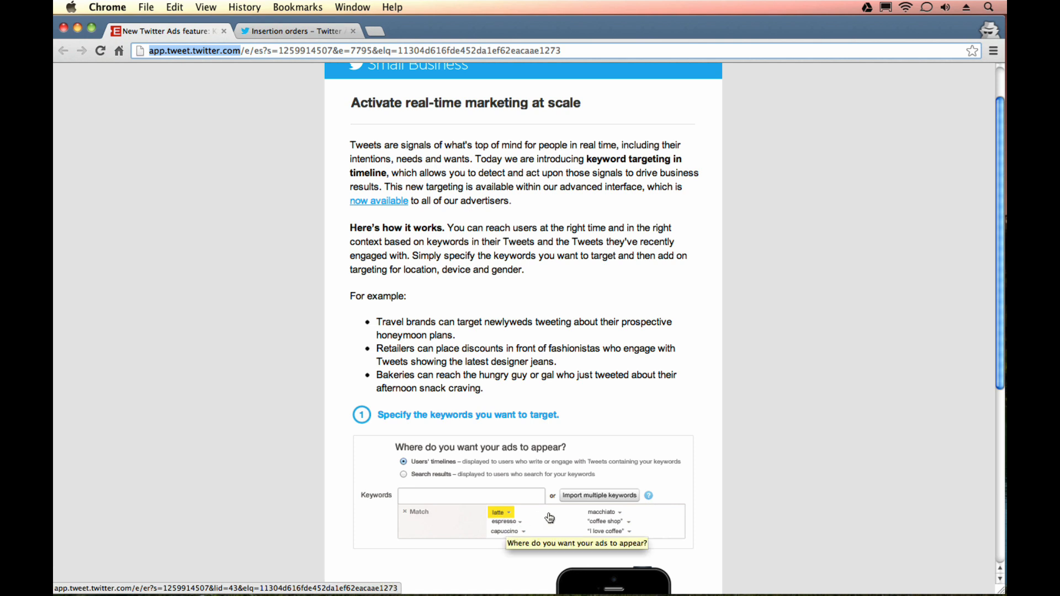
pyautogui.scroll(-2, 749, 422)
pyautogui.scroll(-2, 749, 425)
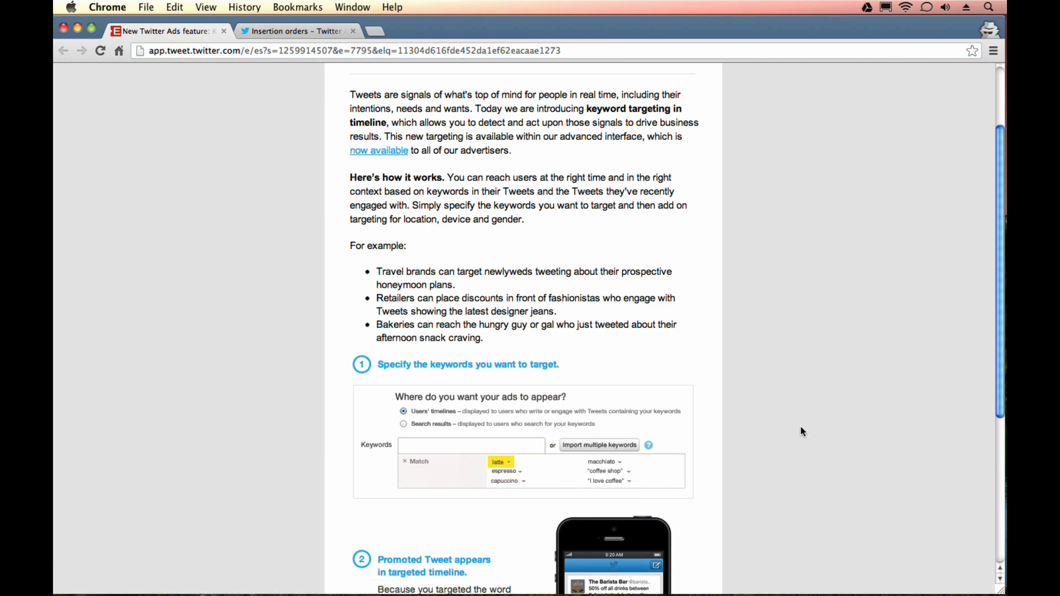
pyautogui.scroll(-4, 797, 422)
pyautogui.scroll(-8, 782, 320)
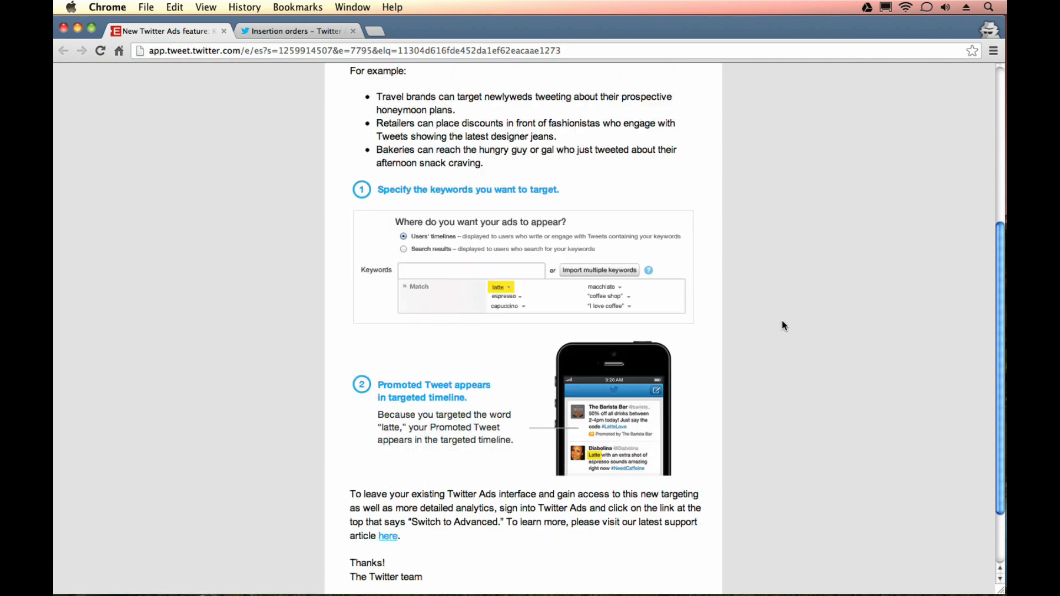
pyautogui.scroll(5, 774, 326)
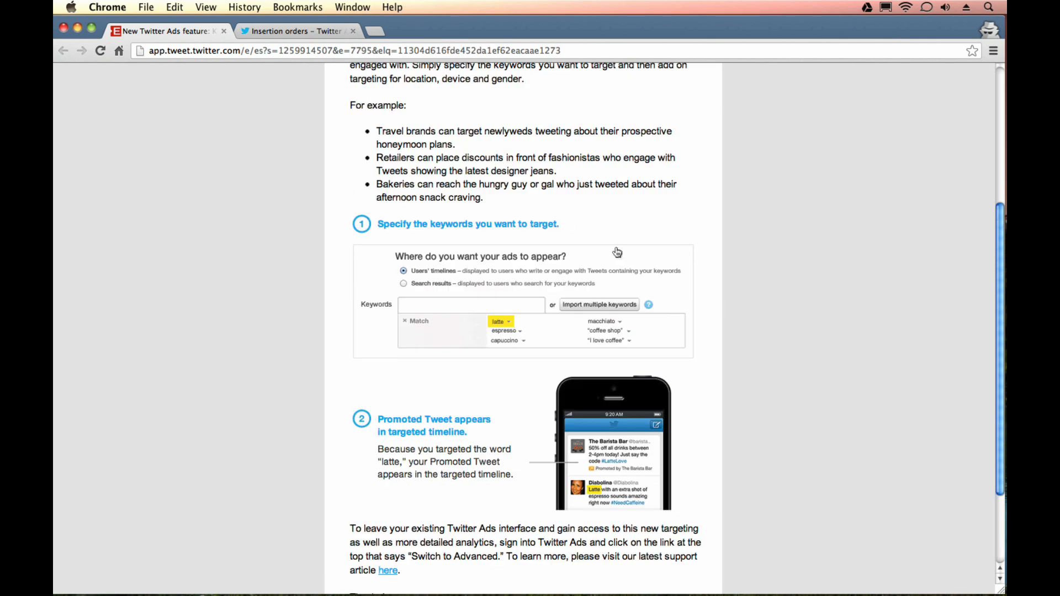
# Switch to the open Twitter Ads campaigns page and examine its ads.twitter.com web address.
pyautogui.click(267, 31)
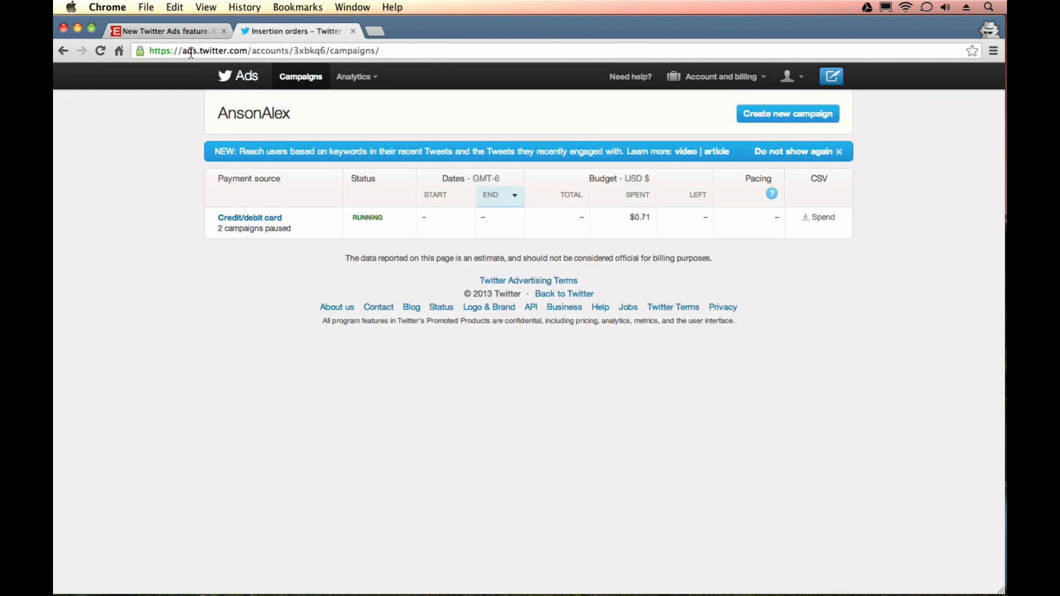
pyautogui.moveTo(183, 50); pyautogui.dragTo(249, 51)
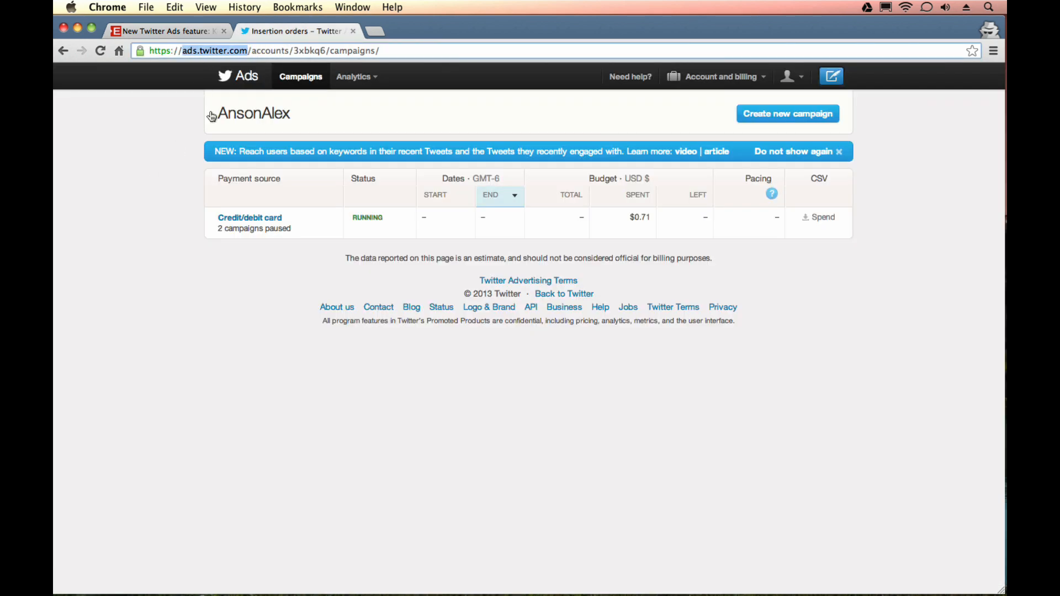
pyautogui.click(175, 166)
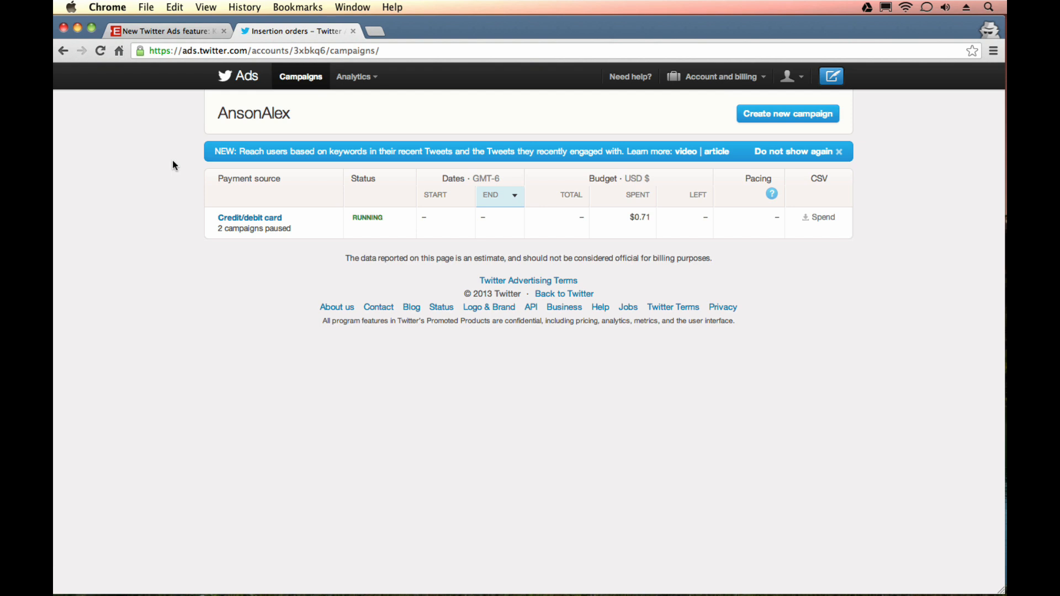
# Create a new Promoted Tweets campaign that targets its audience by keywords.
pyautogui.click(793, 118)
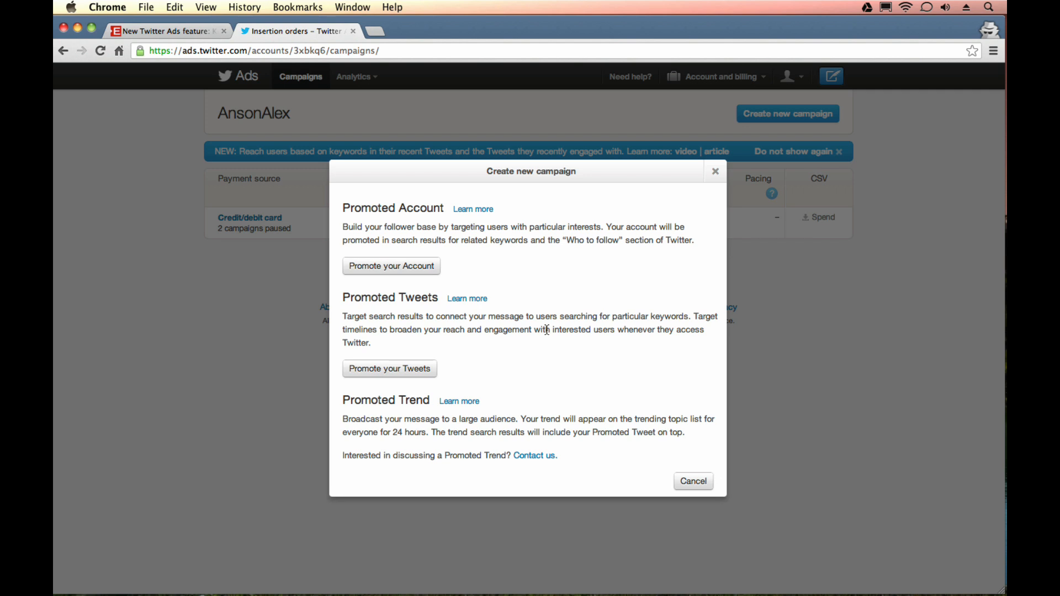
pyautogui.click(417, 378)
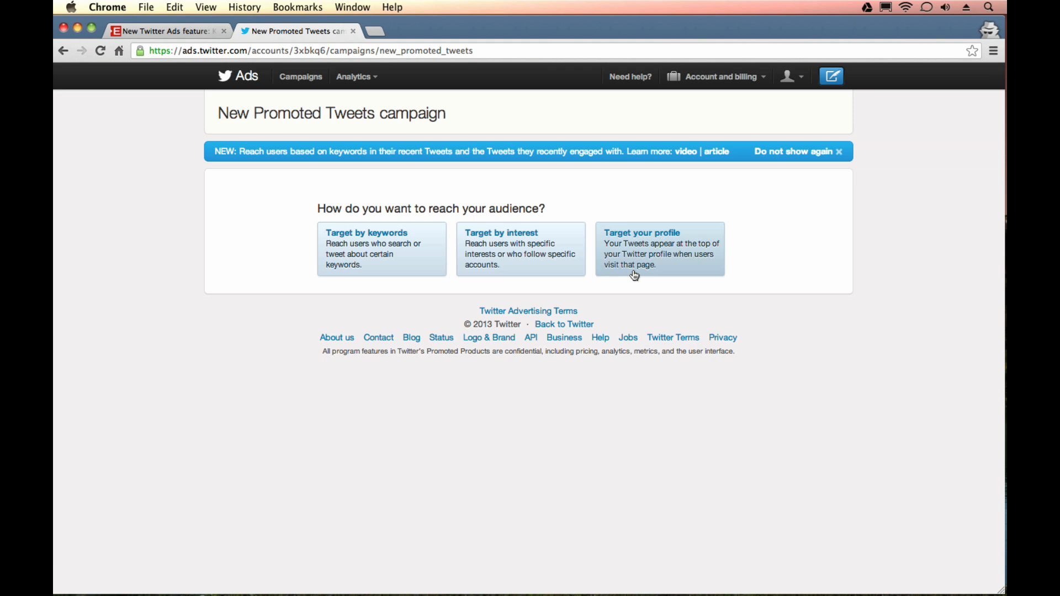
pyautogui.click(408, 265)
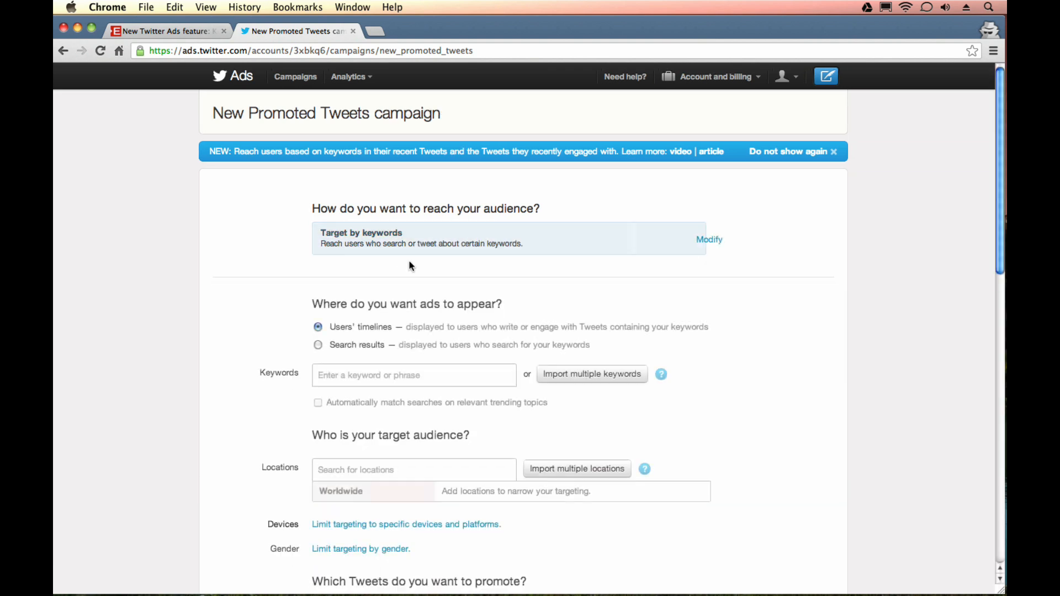
pyautogui.scroll(-3, 253, 282)
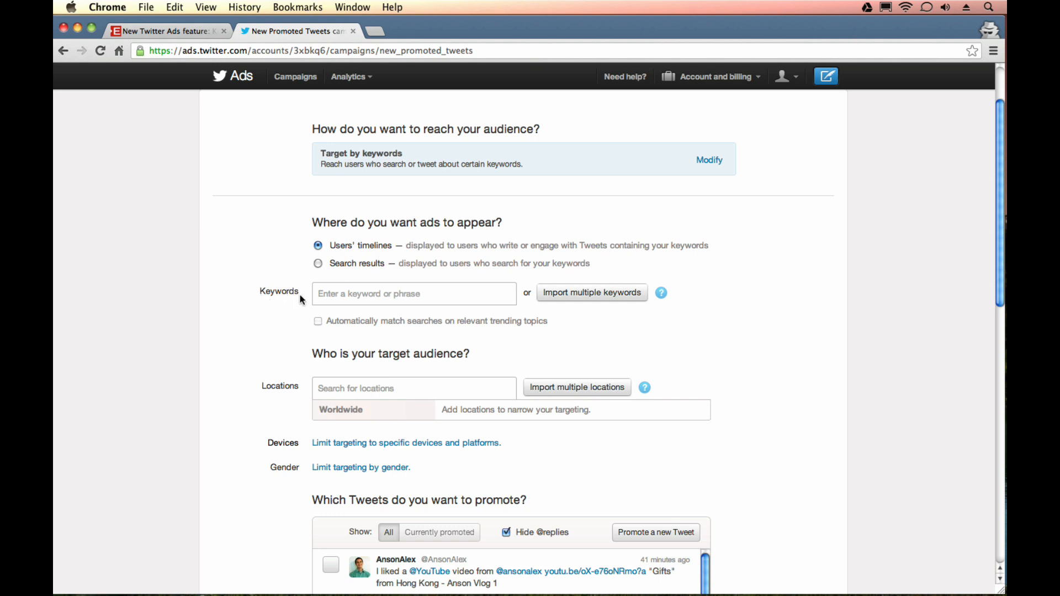
# Add the keywords "coffee" and "starbucks" to the campaign, both set to match in any order.
pyautogui.click(362, 285)
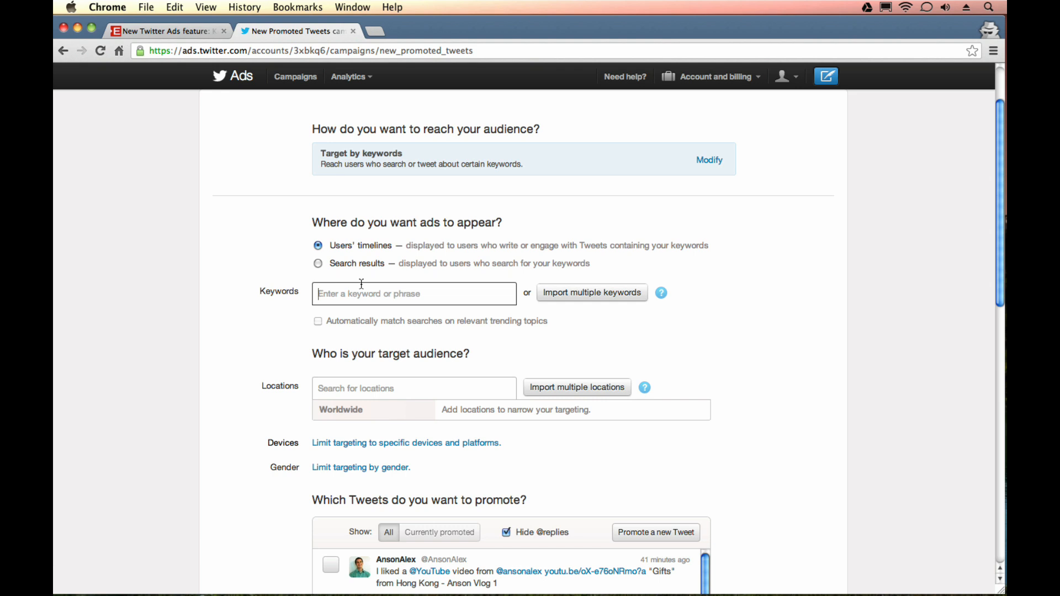
pyautogui.write('coffee')
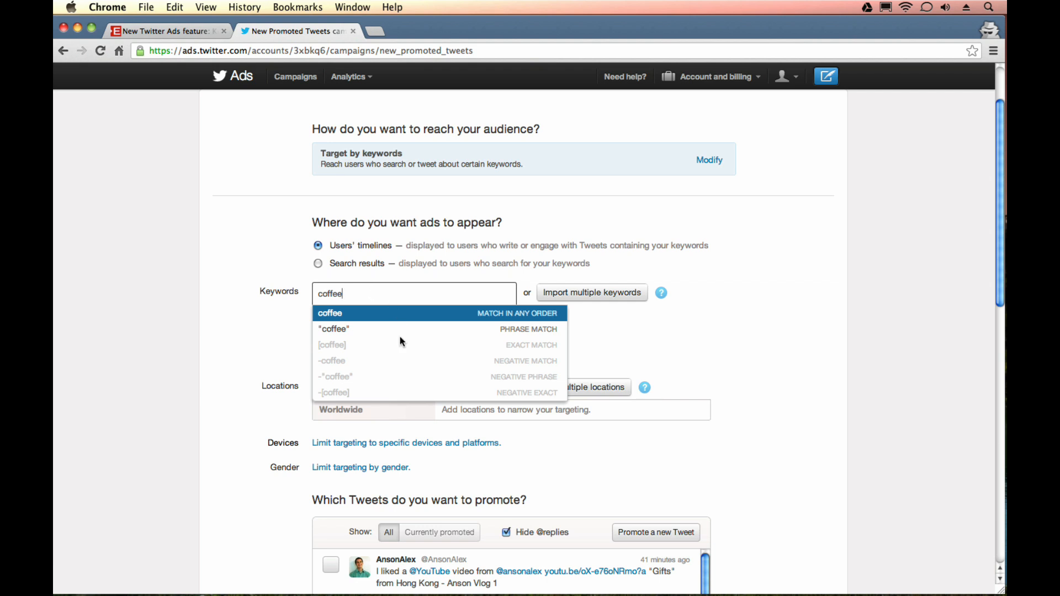
pyautogui.press('Down')
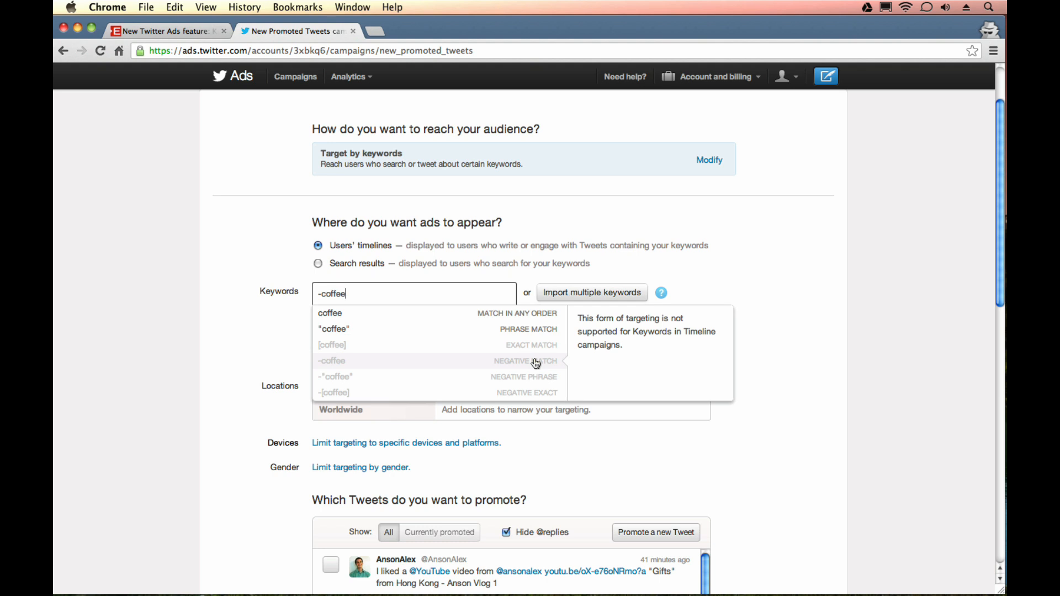
pyautogui.click(407, 320)
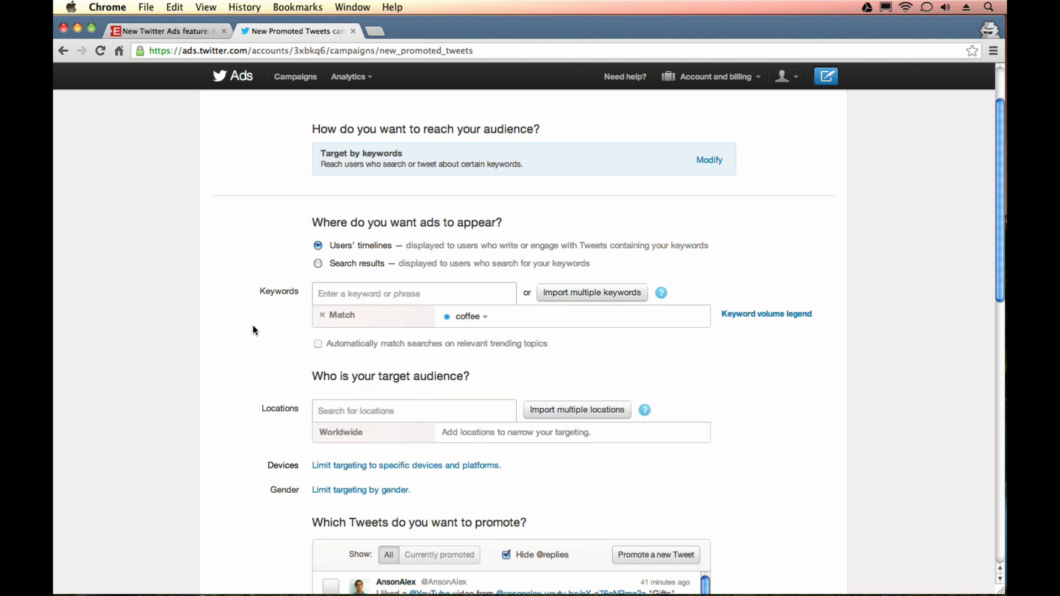
pyautogui.click(456, 299)
pyautogui.write('starbucks')
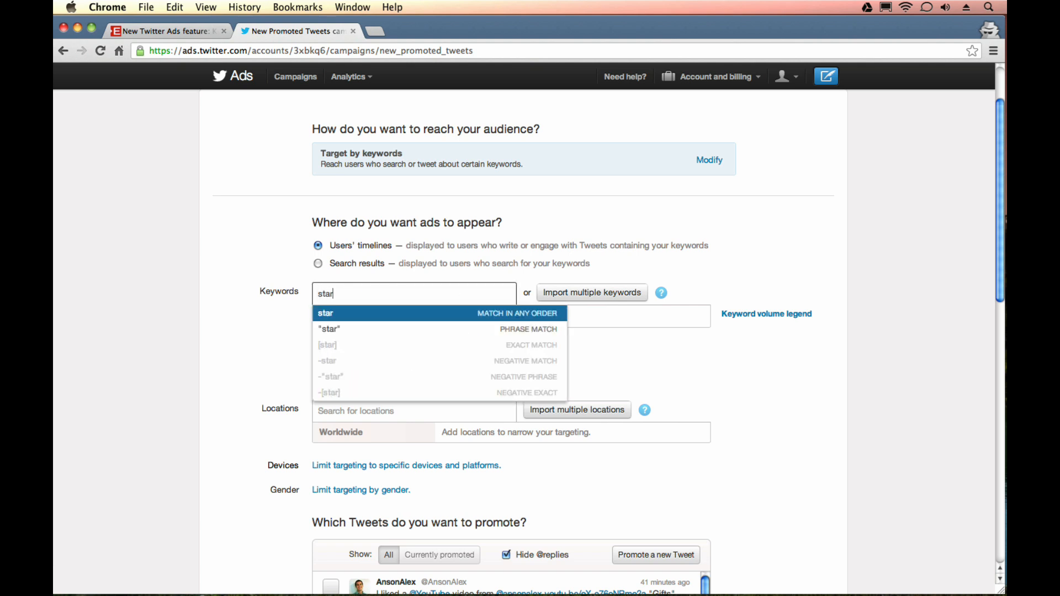
pyautogui.click(469, 314)
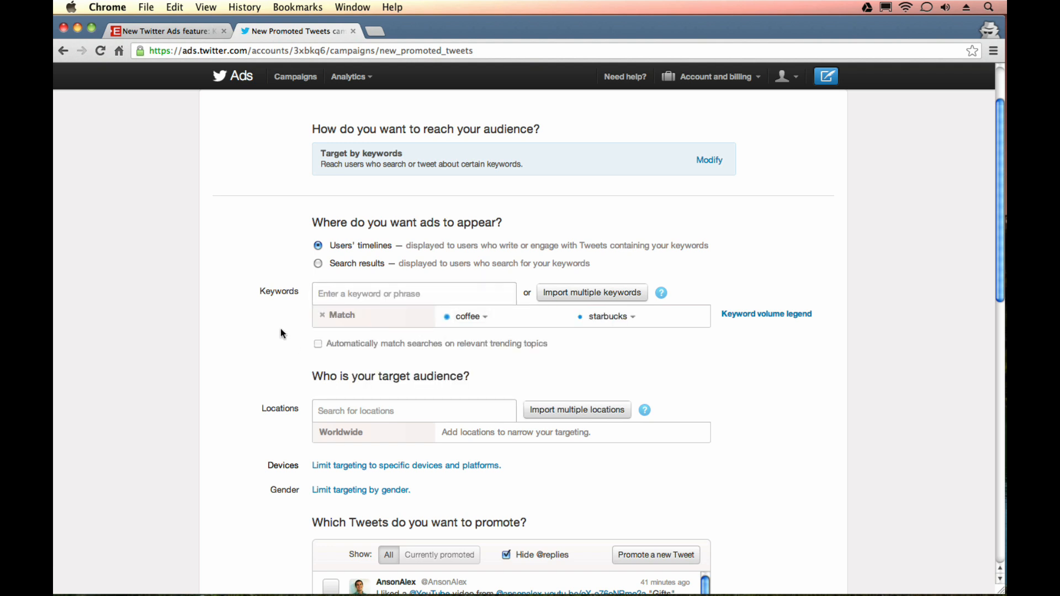
# Examine the added keywords, the automatic trending-topic matching option, and the location, device and gender targeting settings.
pyautogui.scroll(-3, 265, 332)
pyautogui.scroll(4, 268, 425)
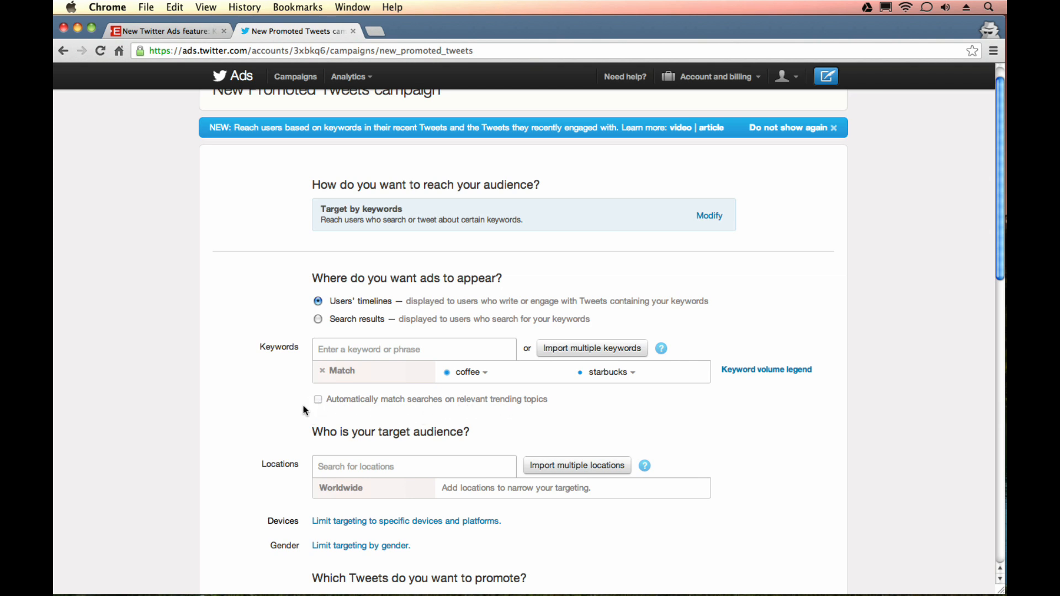
pyautogui.click(633, 373)
pyautogui.click(566, 375)
pyautogui.moveTo(551, 396); pyautogui.dragTo(388, 398)
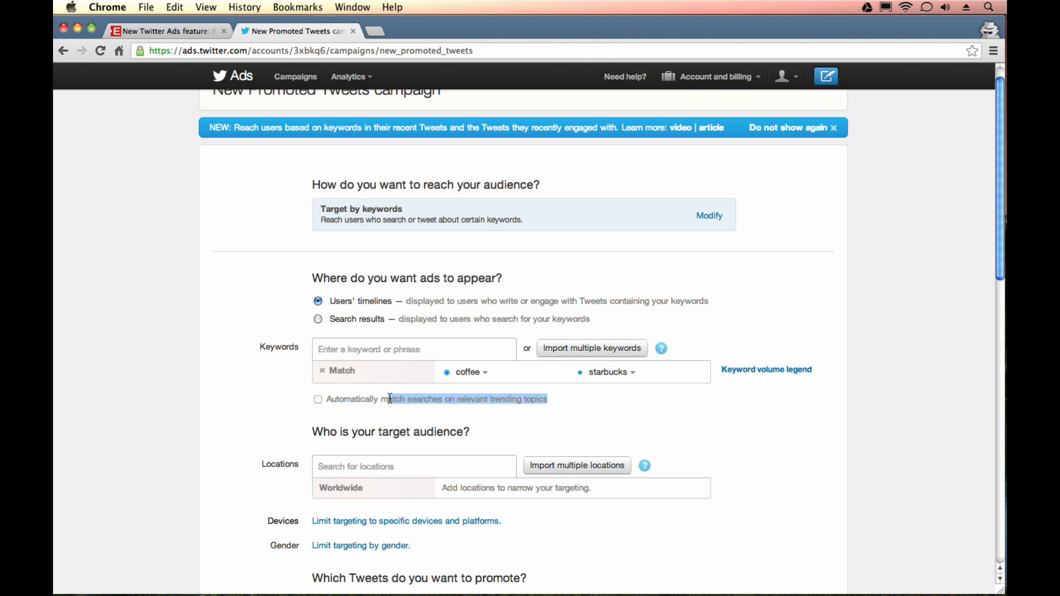
pyautogui.click(247, 385)
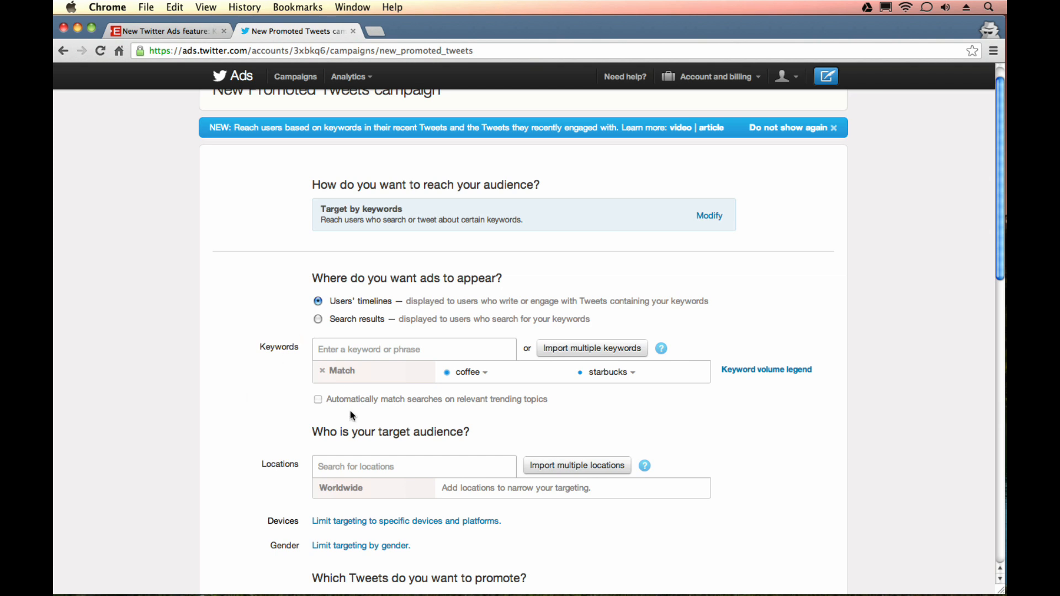
pyautogui.scroll(-2, 271, 398)
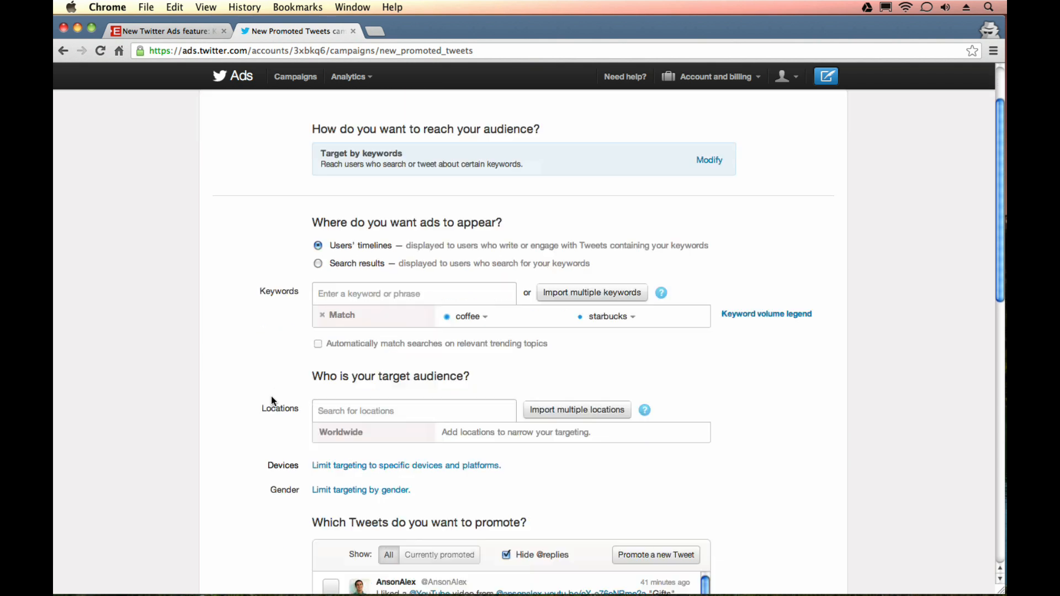
pyautogui.click(378, 414)
pyautogui.scroll(-4, 270, 379)
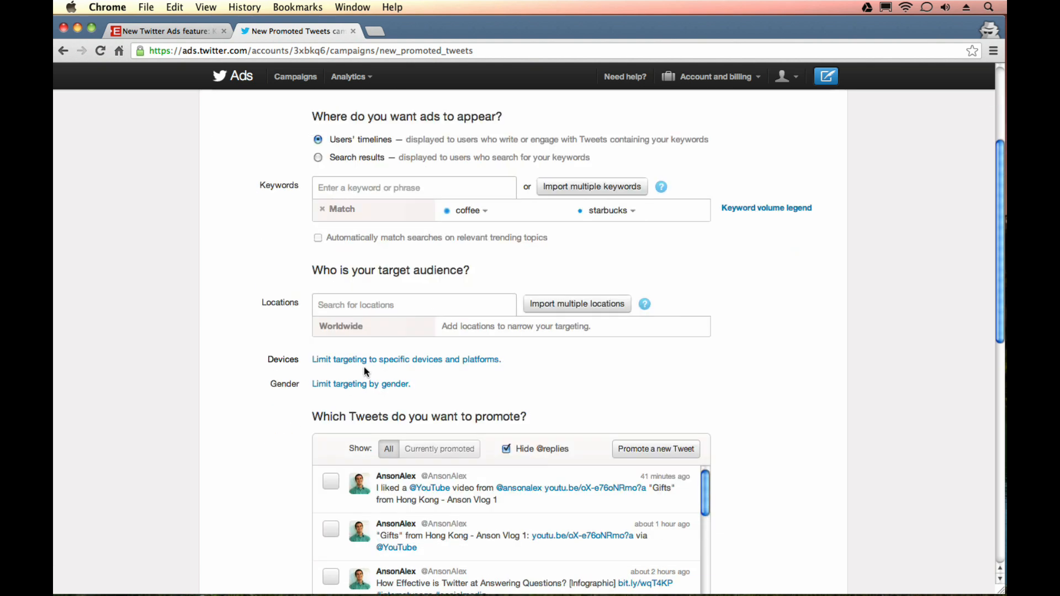
# Select the tweet "How Effective is Twitter at Answering Questions? [Infographic]" for promotion and review the campaign dates and budget settings.
pyautogui.scroll(-3, 264, 386)
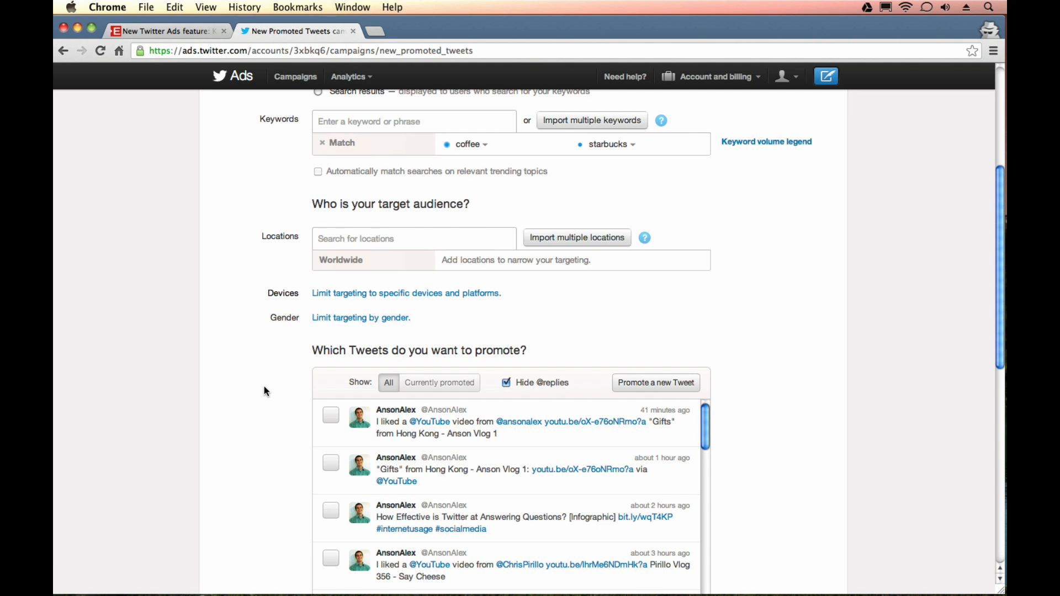
pyautogui.scroll(-2, 264, 382)
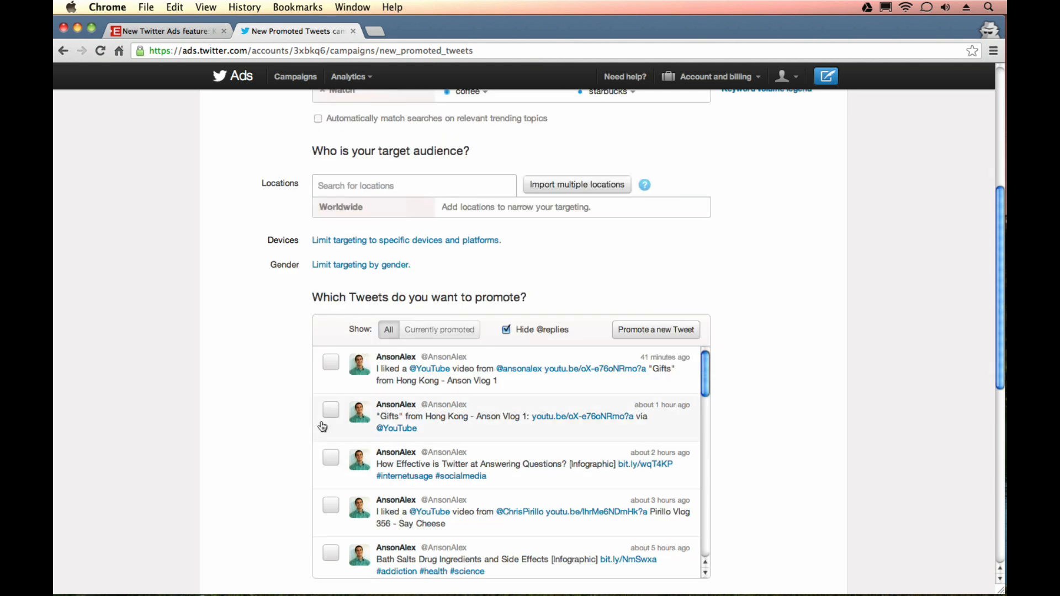
pyautogui.scroll(-1, 231, 424)
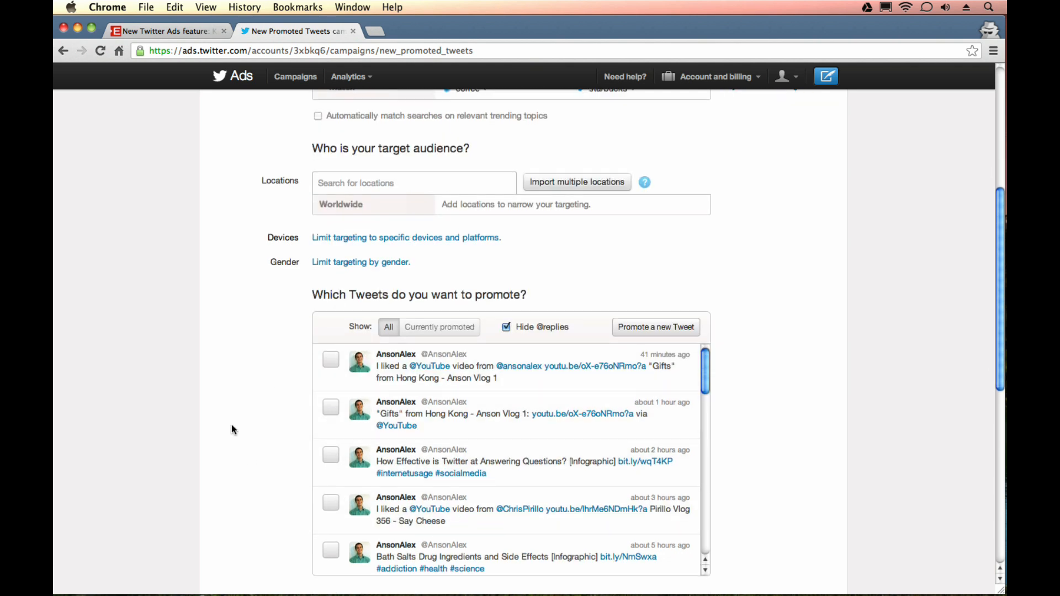
pyautogui.scroll(-2, 248, 395)
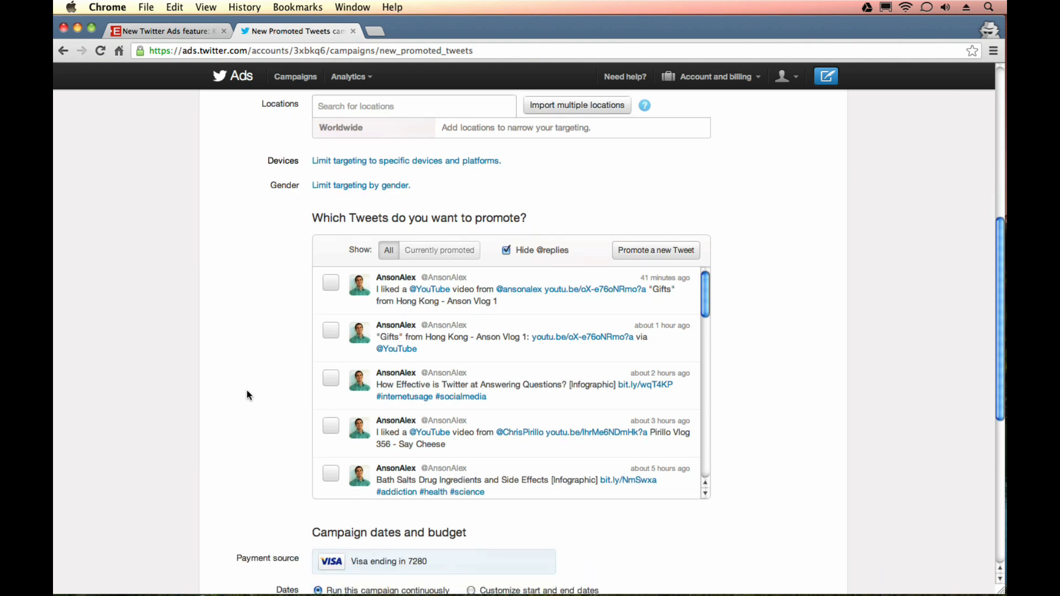
pyautogui.click(331, 378)
pyautogui.scroll(-2, 237, 391)
pyautogui.scroll(-6, 238, 394)
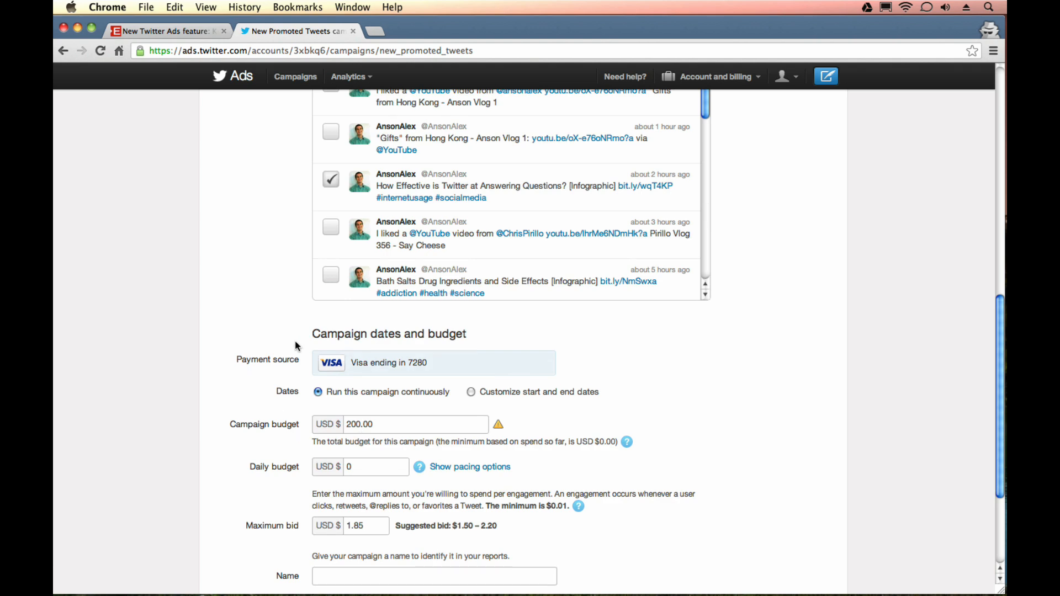
pyautogui.scroll(-4, 232, 435)
# Change how the campaign reaches its audience to Target by interest.
pyautogui.scroll(6, 232, 435)
pyautogui.scroll(12, 231, 436)
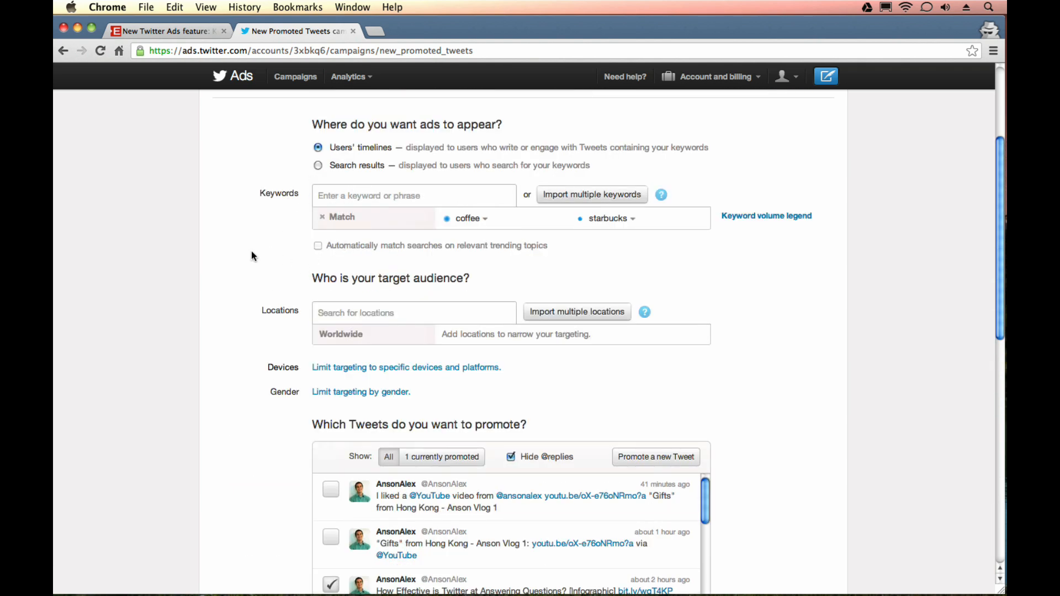
pyautogui.scroll(1, 253, 252)
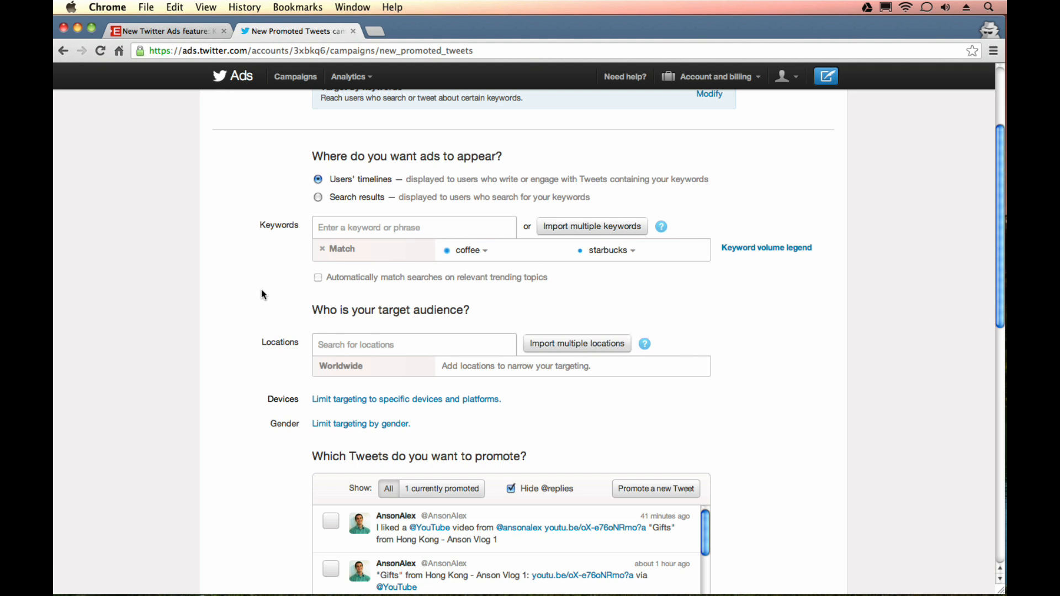
pyautogui.scroll(5, 261, 289)
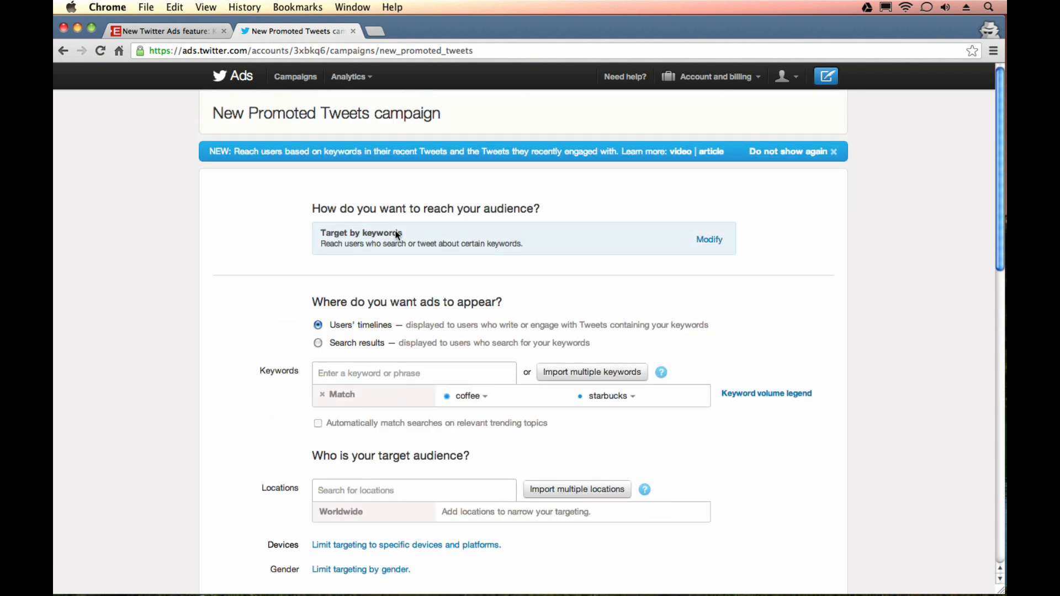
pyautogui.click(706, 240)
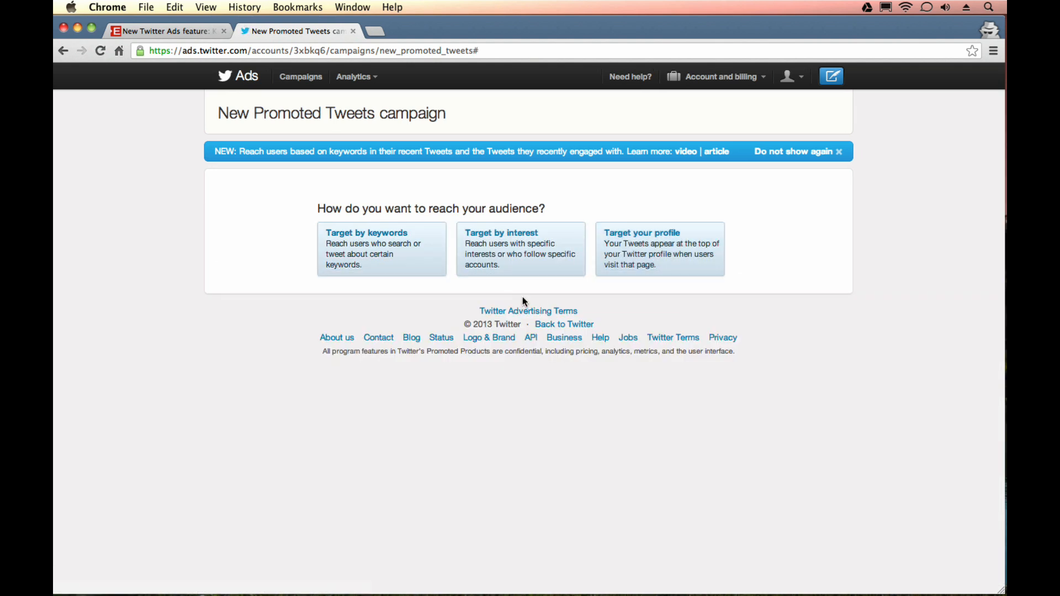
pyautogui.click(540, 258)
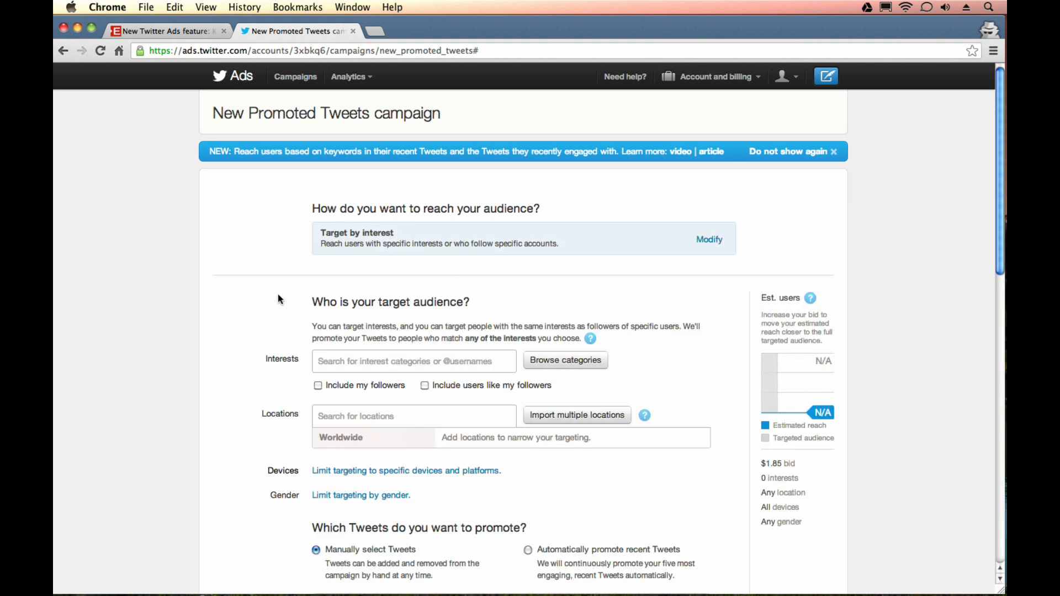
# Search the interest categories for "coffee" and add Coffee and tea under Food and drink to the target audience.
pyautogui.click(338, 365)
pyautogui.write('co')
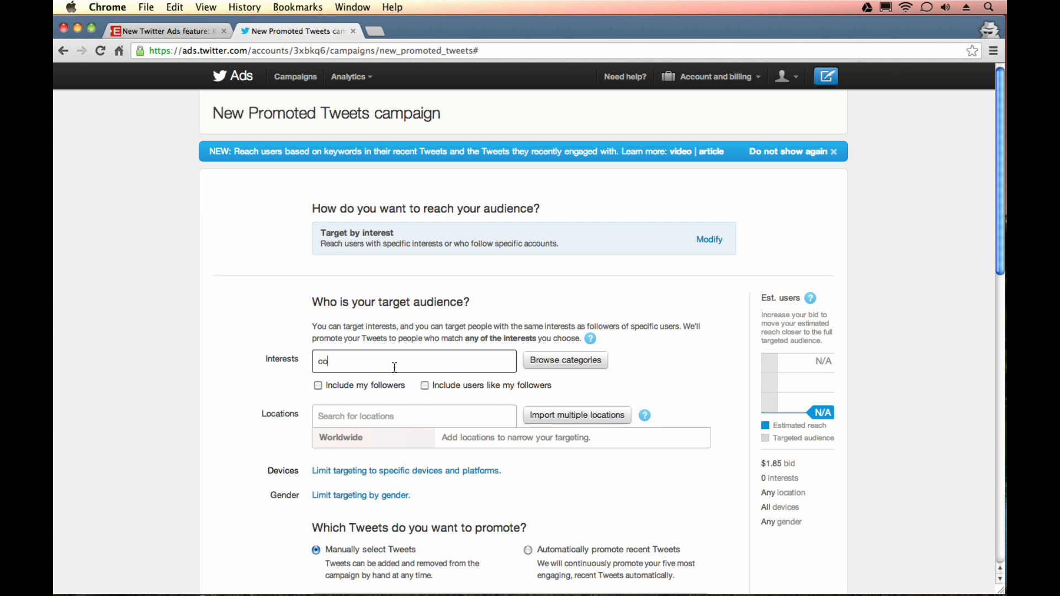
pyautogui.write('ffee')
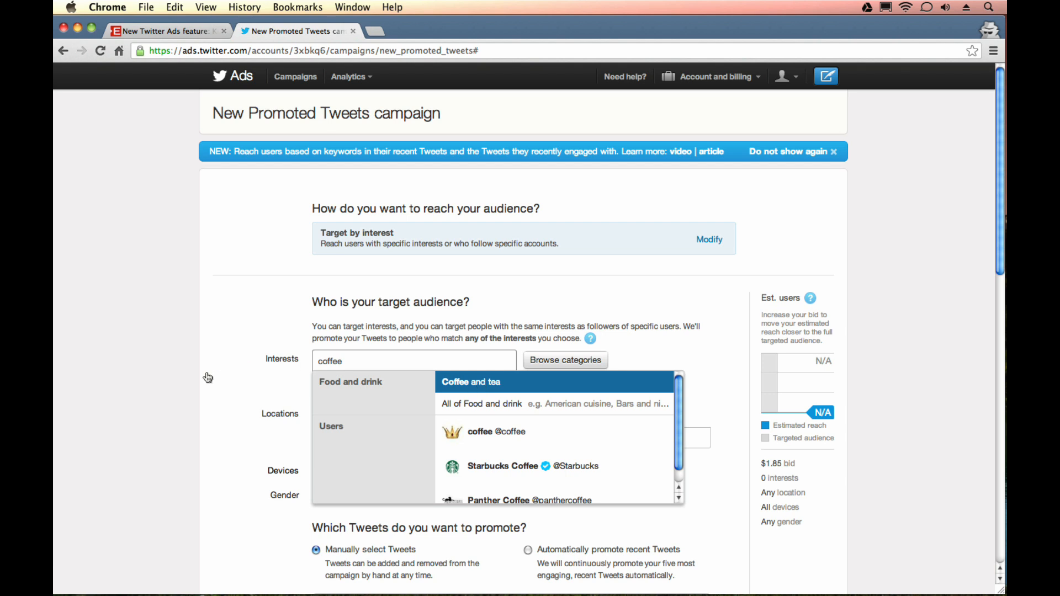
pyautogui.press('Return')
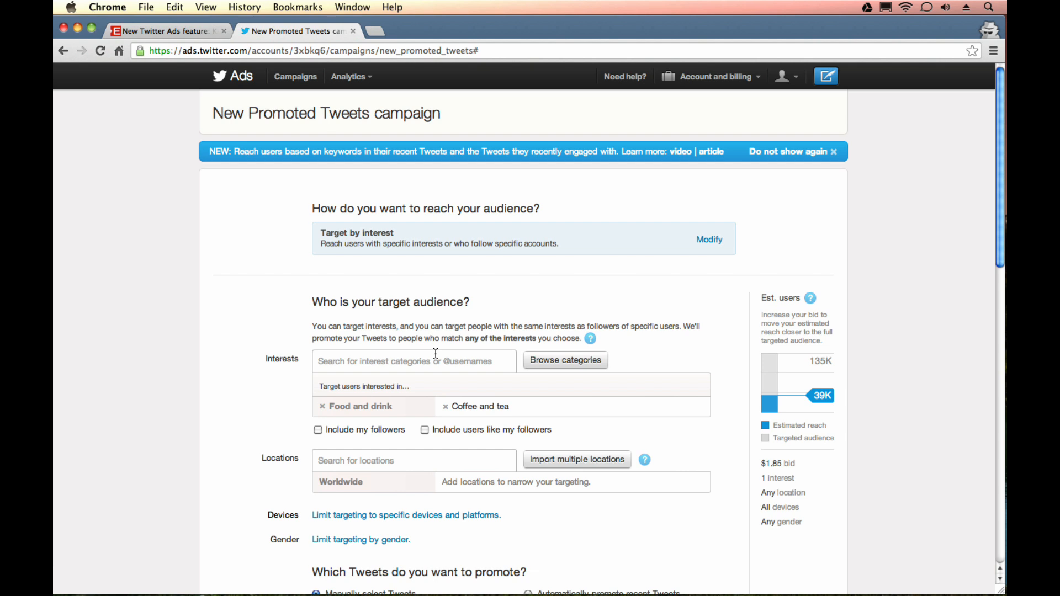
pyautogui.click(444, 358)
pyautogui.write('st')
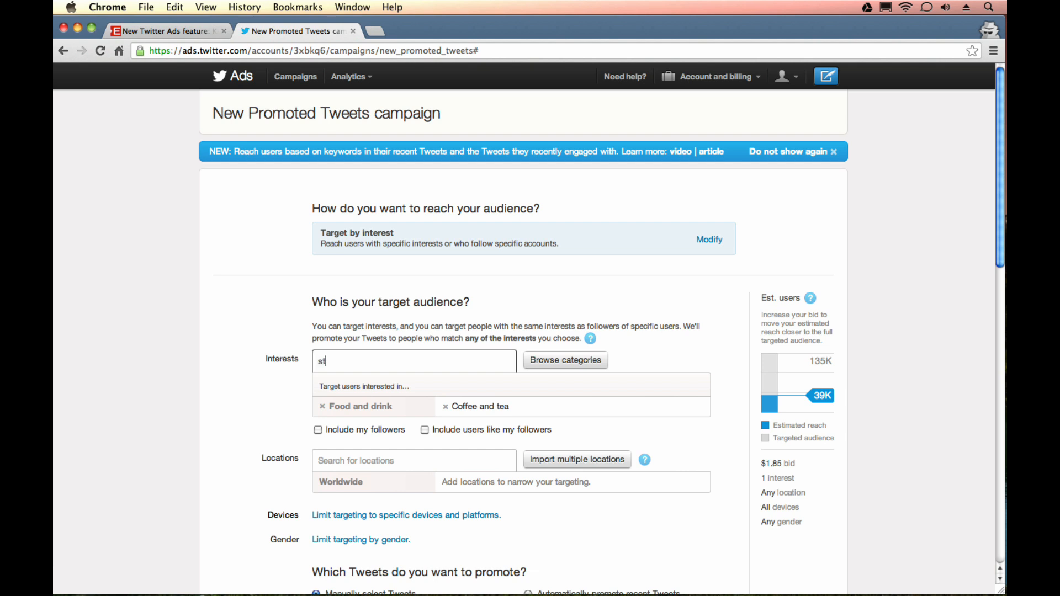
pyautogui.write('arbucks')
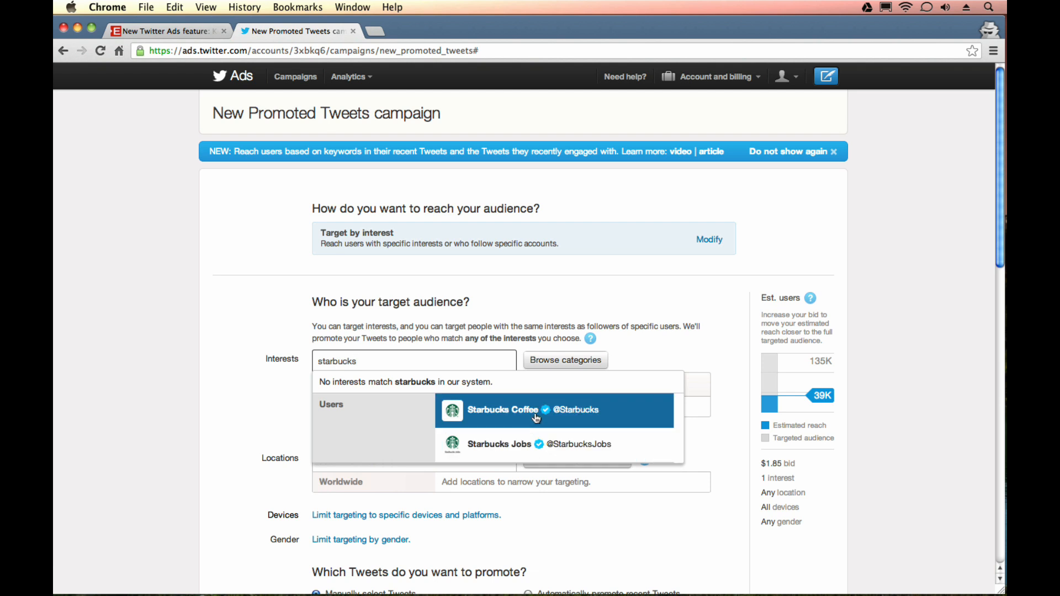
pyautogui.click(534, 417)
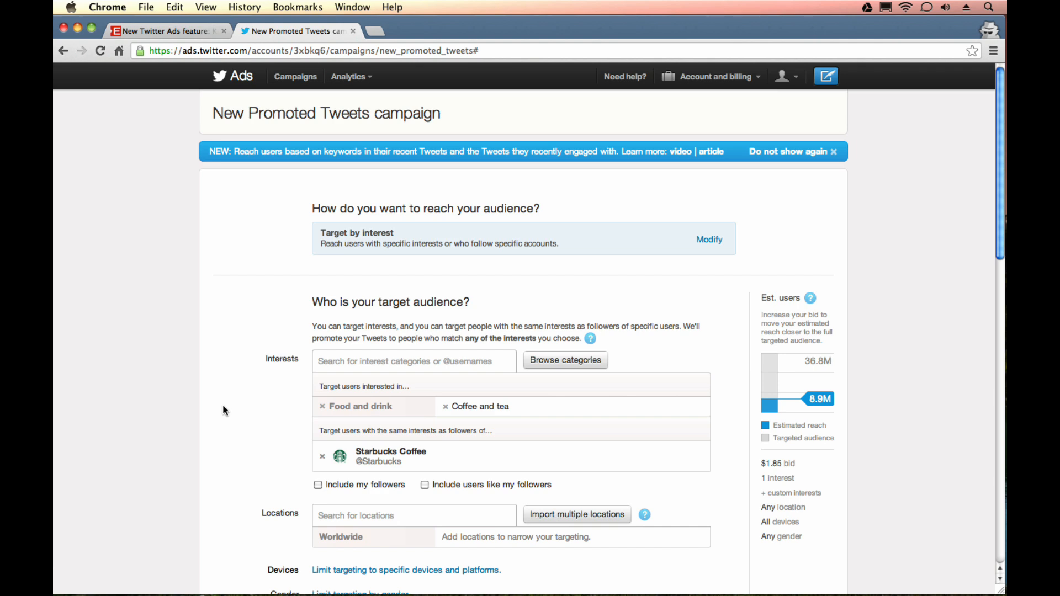
pyautogui.scroll(-5, 223, 410)
pyautogui.scroll(-7, 224, 410)
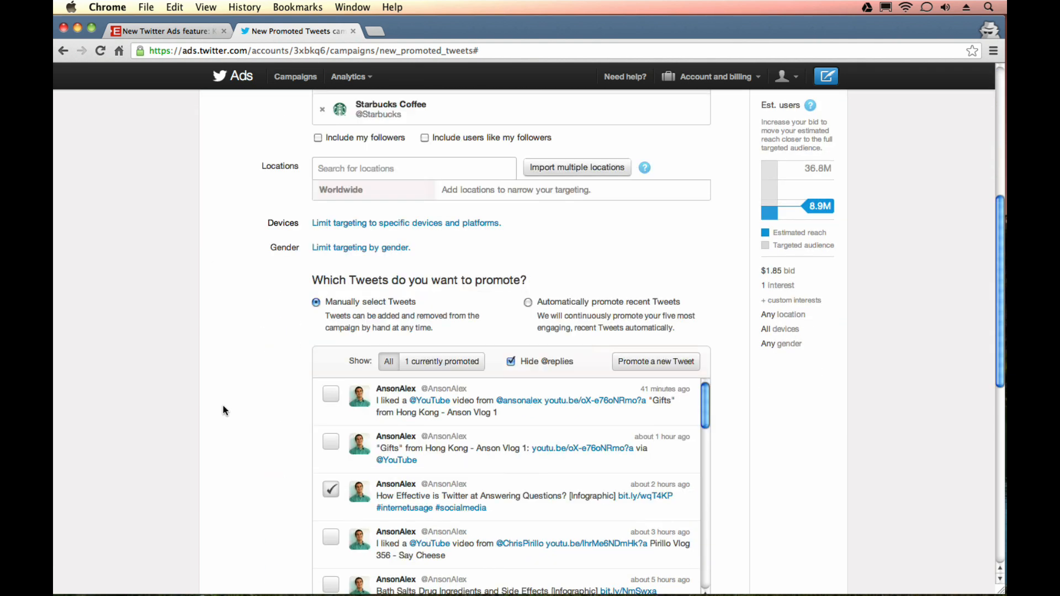